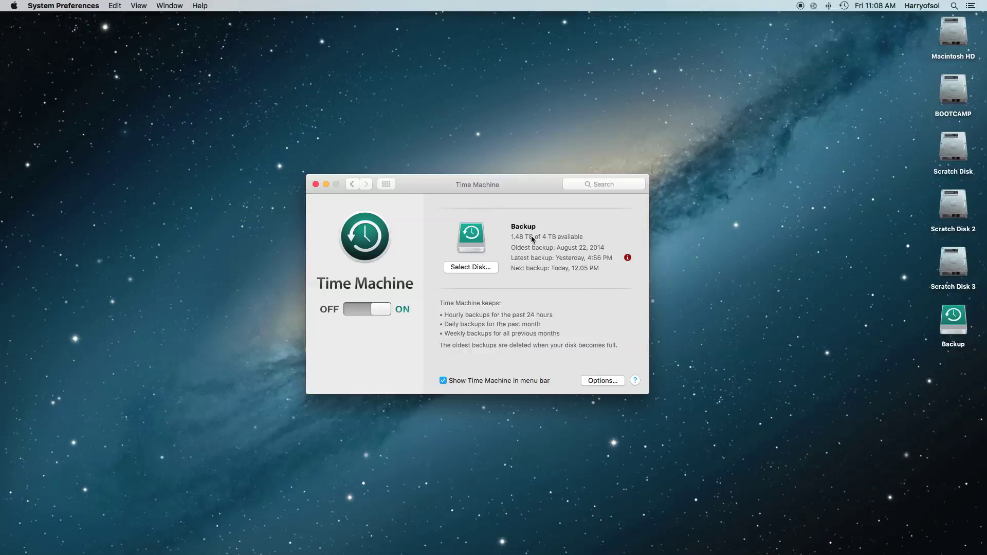
Review and dismiss the failed-backup error, check About This Mac, and move the Time Machine window.
{"action": "left_click", "coordinate": [627, 259]}
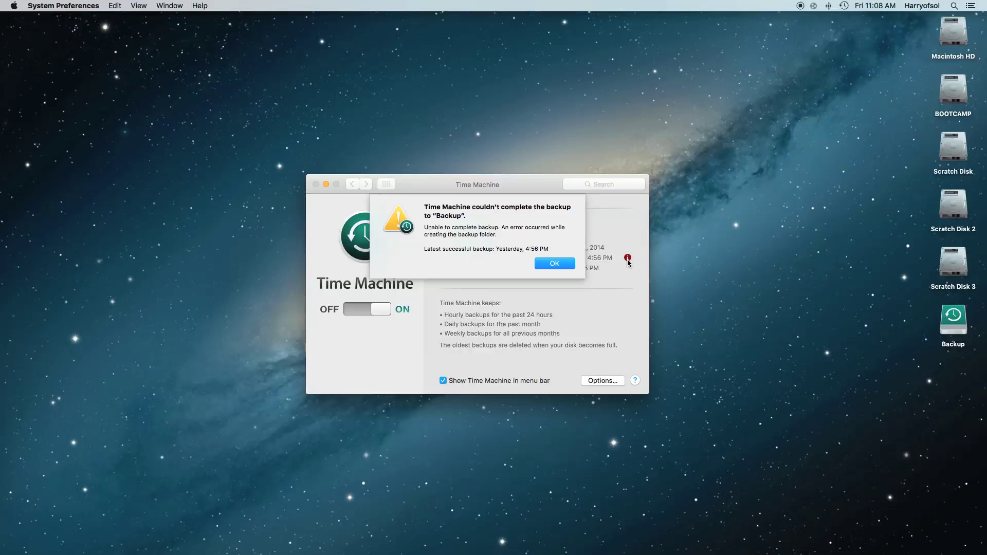
{"action": "left_click", "coordinate": [551, 263]}
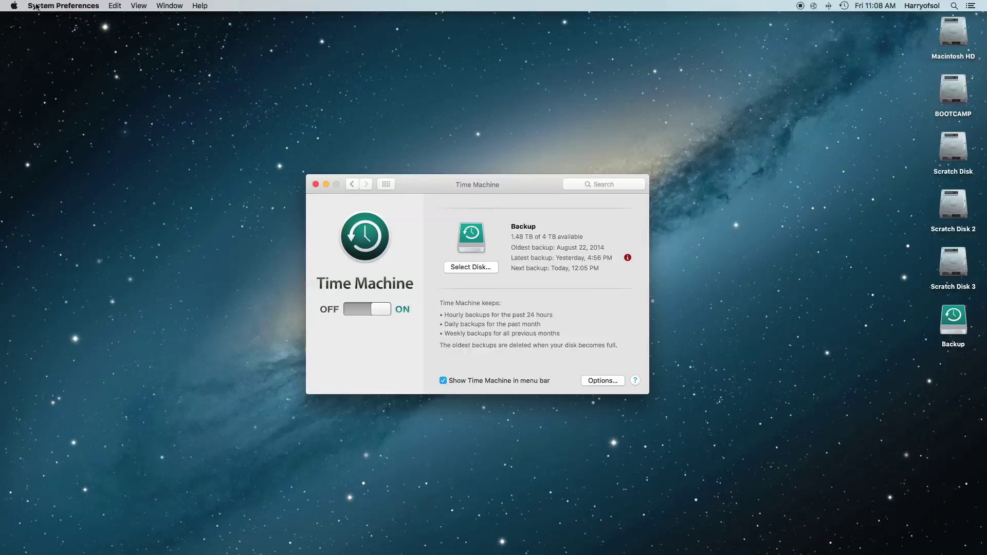
{"action": "left_click", "coordinate": [14, 5]}
{"action": "left_click", "coordinate": [21, 18]}
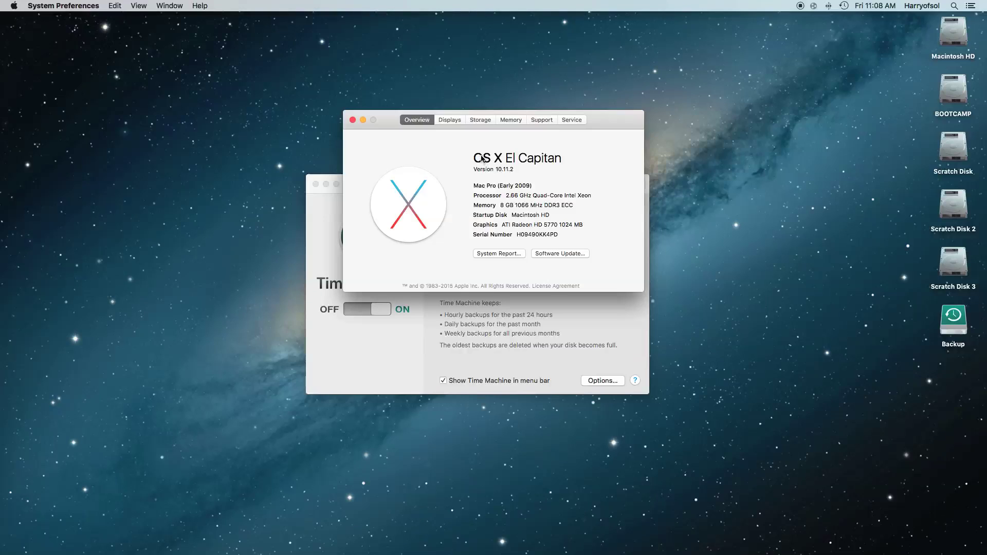
{"action": "left_click", "coordinate": [352, 120]}
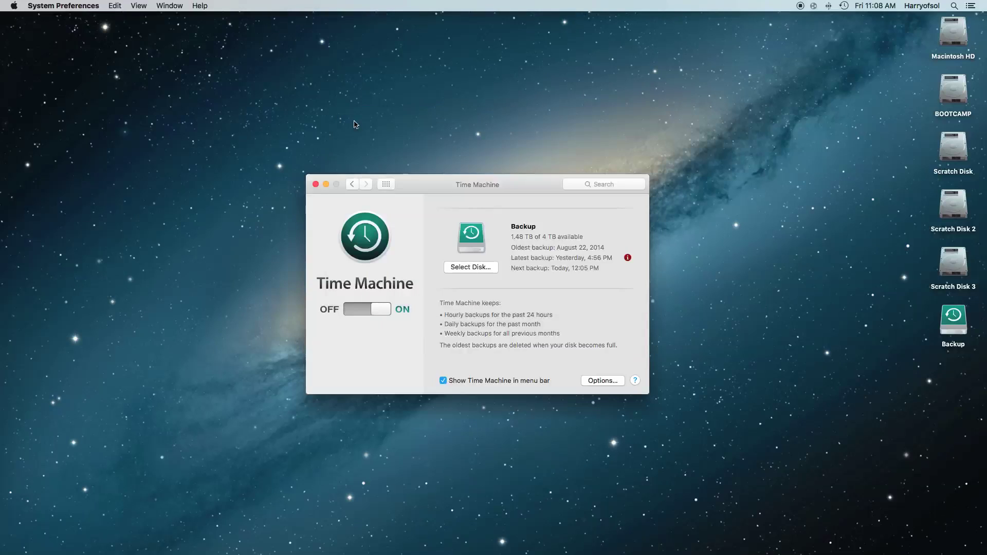
{"action": "left_click_drag", "start_coordinate": [532, 186], "coordinate": [575, 105]}
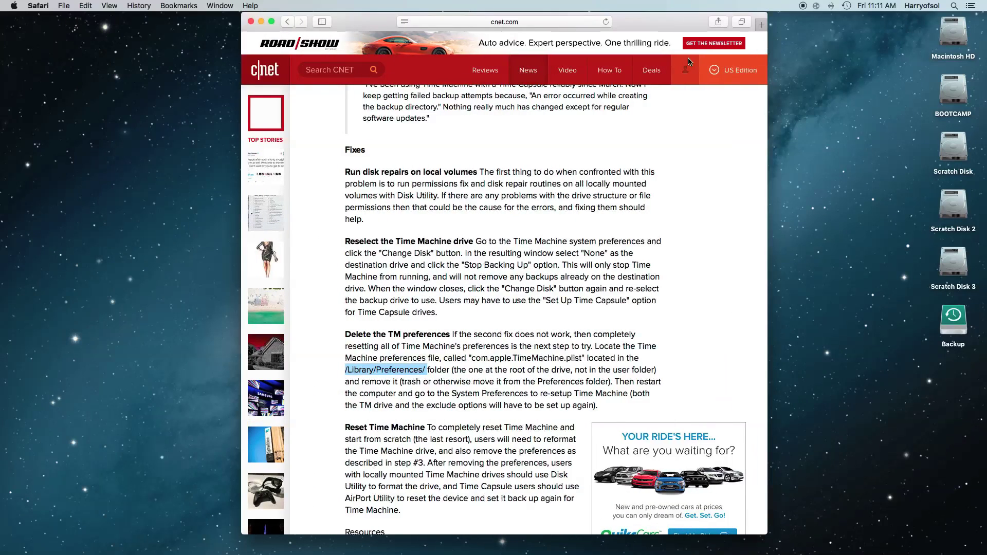
Scroll through the CNET article to read its Fixes section.
{"action": "scroll", "coordinate": [641, 150], "scroll_direction": "up", "scroll_amount": 10}
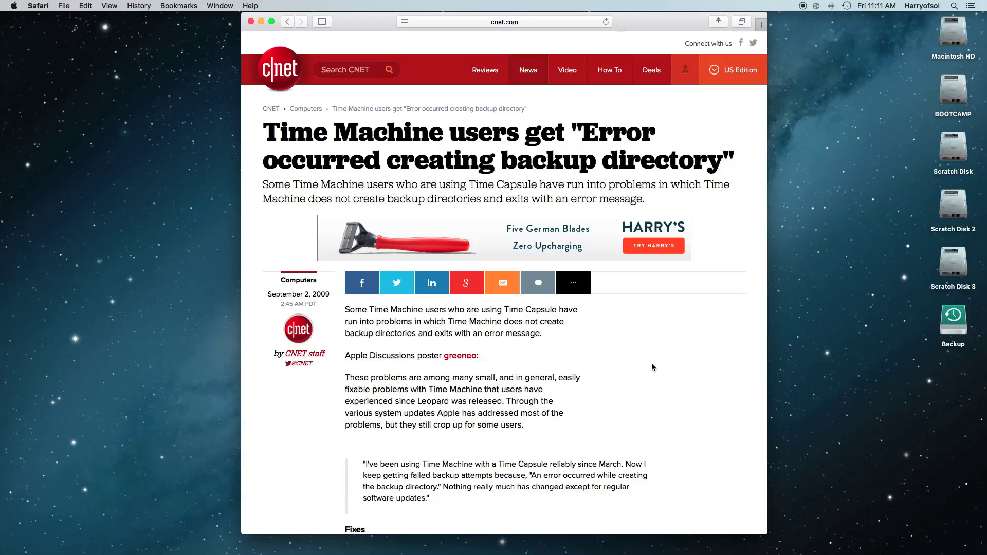
{"action": "scroll", "coordinate": [653, 369], "scroll_direction": "down", "scroll_amount": 5}
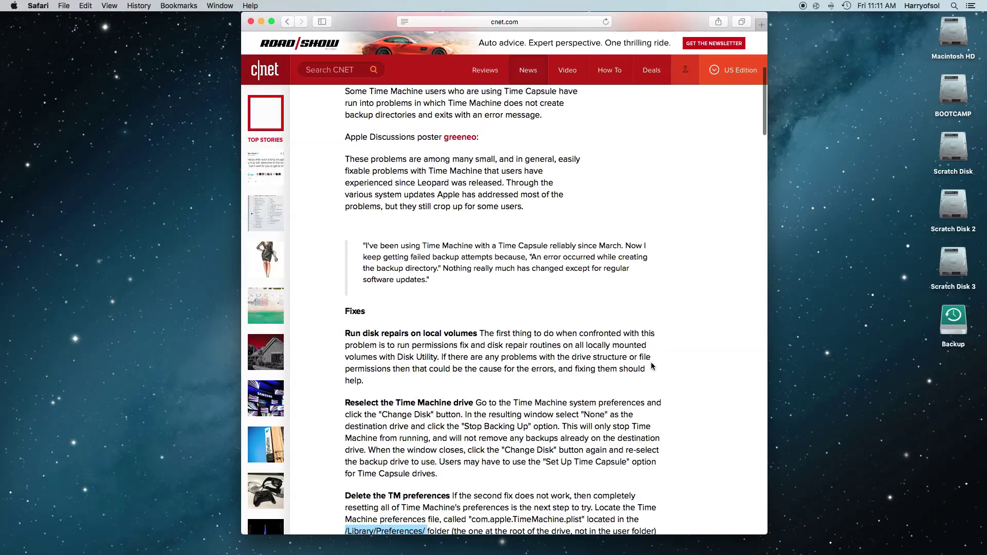
{"action": "scroll", "coordinate": [650, 358], "scroll_direction": "up", "scroll_amount": 6}
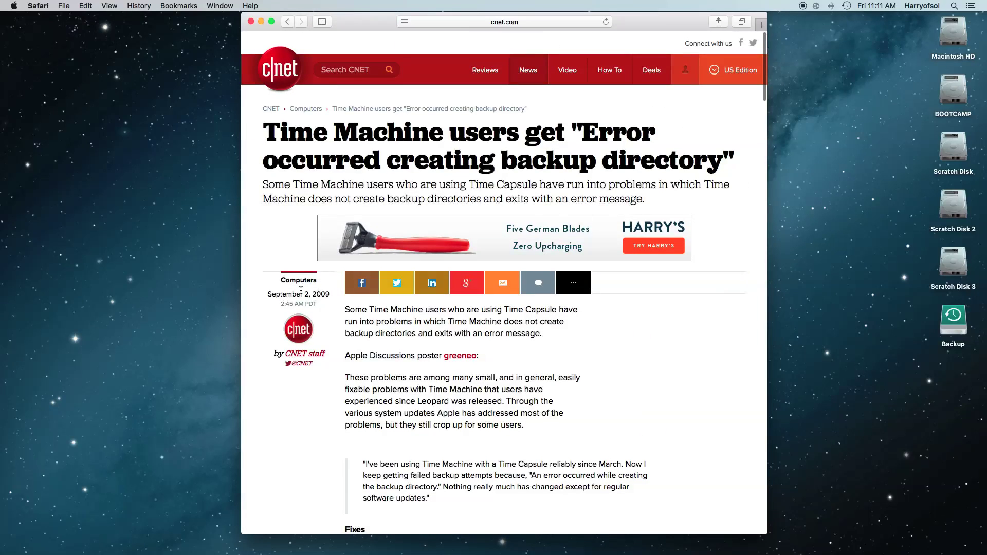
{"action": "scroll", "coordinate": [495, 306], "scroll_direction": "down", "scroll_amount": 6}
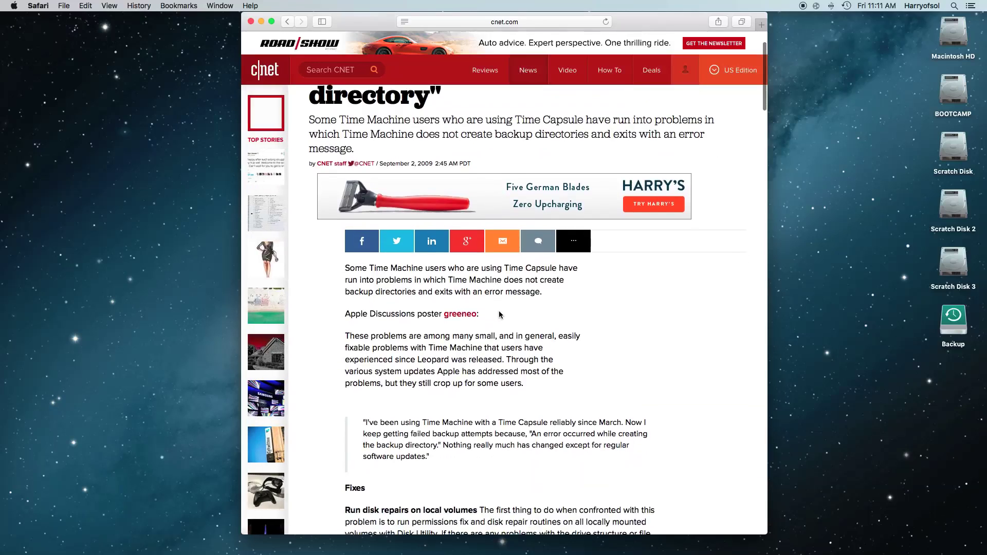
{"action": "scroll", "coordinate": [502, 310], "scroll_direction": "down", "scroll_amount": 4}
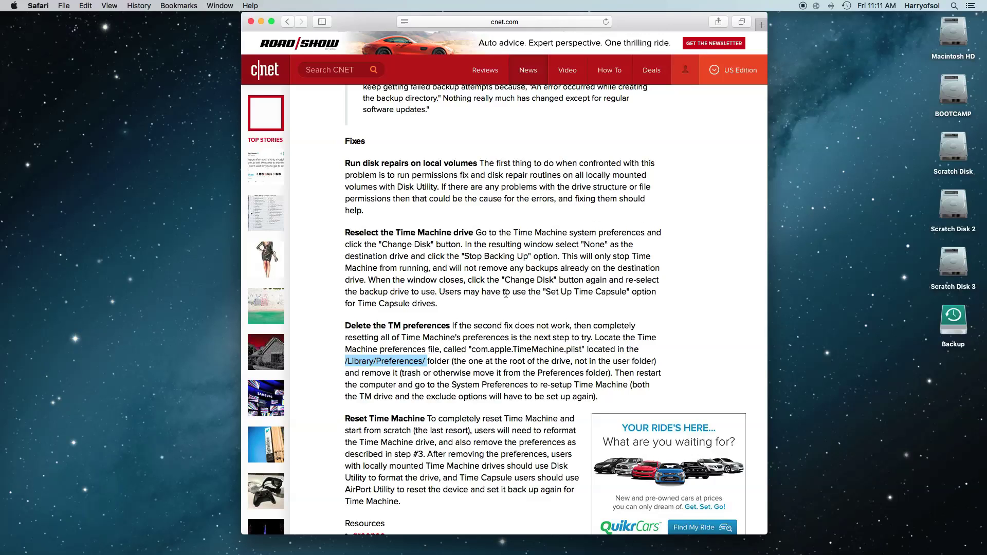
{"action": "scroll", "coordinate": [506, 294], "scroll_direction": "down", "scroll_amount": 10}
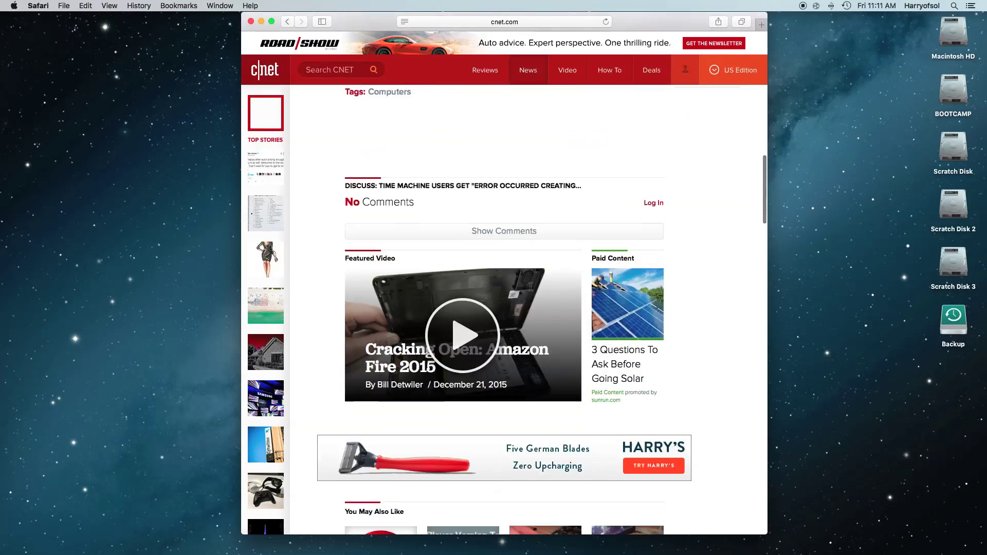
{"action": "scroll", "coordinate": [532, 291], "scroll_direction": "up", "scroll_amount": 20}
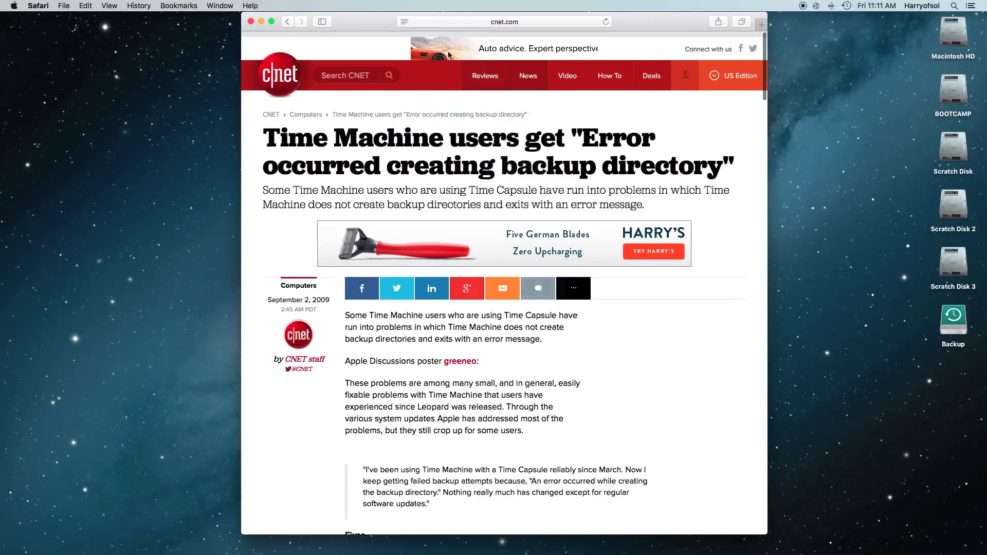
Shift the Safari window right and hide it to reveal the Time Machine preferences.
{"action": "left_click_drag", "start_coordinate": [568, 27], "coordinate": [631, 30]}
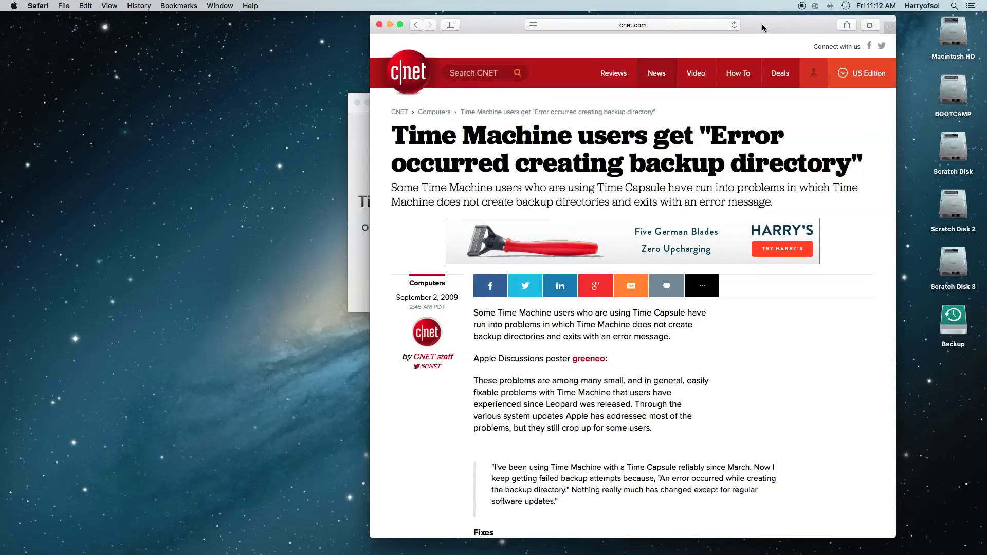
{"action": "scroll", "coordinate": [684, 374], "scroll_direction": "down", "scroll_amount": 7}
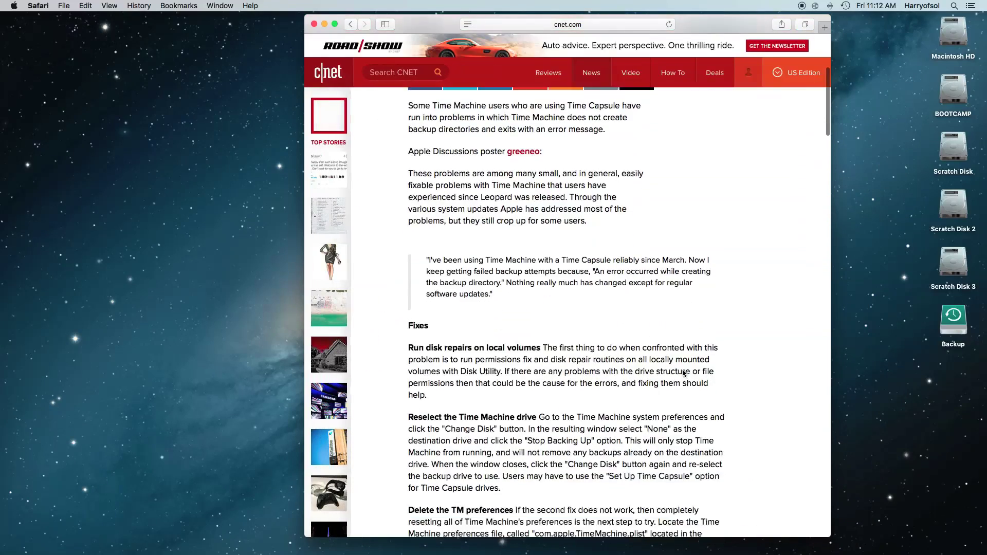
{"action": "scroll", "coordinate": [684, 374], "scroll_direction": "down", "scroll_amount": 2}
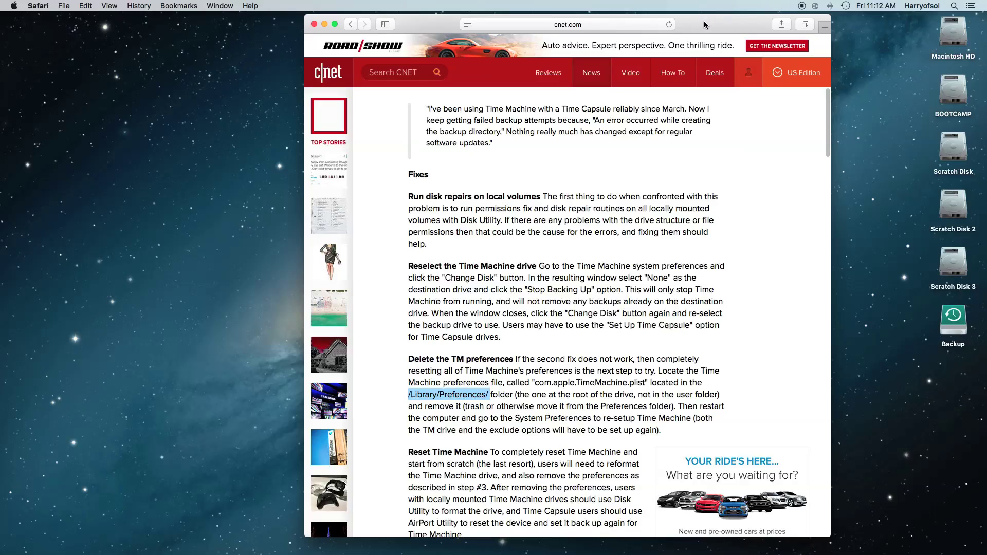
{"action": "left_click_drag", "start_coordinate": [704, 21], "coordinate": [940, 23]}
{"action": "key", "text": "cmd+m"}
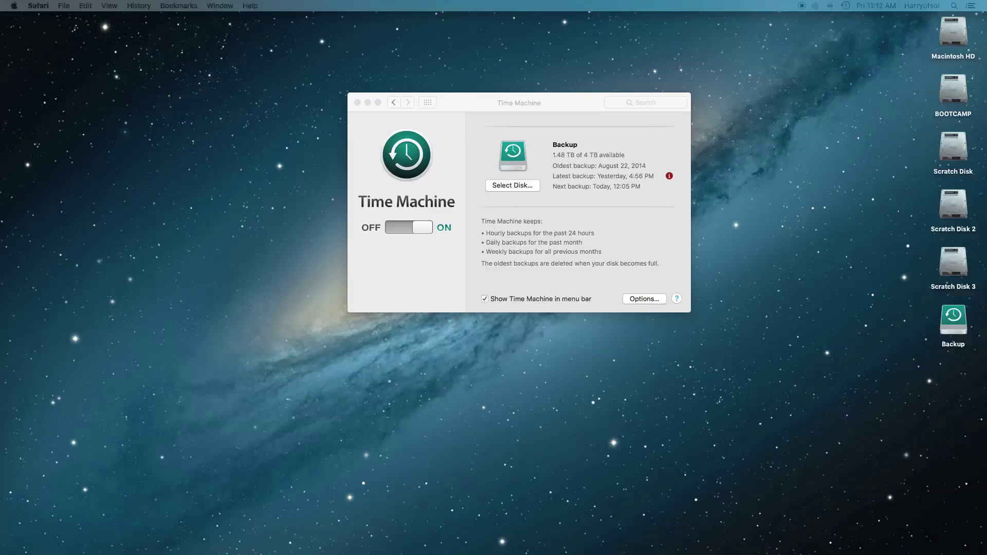
Close System Preferences and force-eject the Backup disk from the desktop.
{"action": "left_click", "coordinate": [357, 103]}
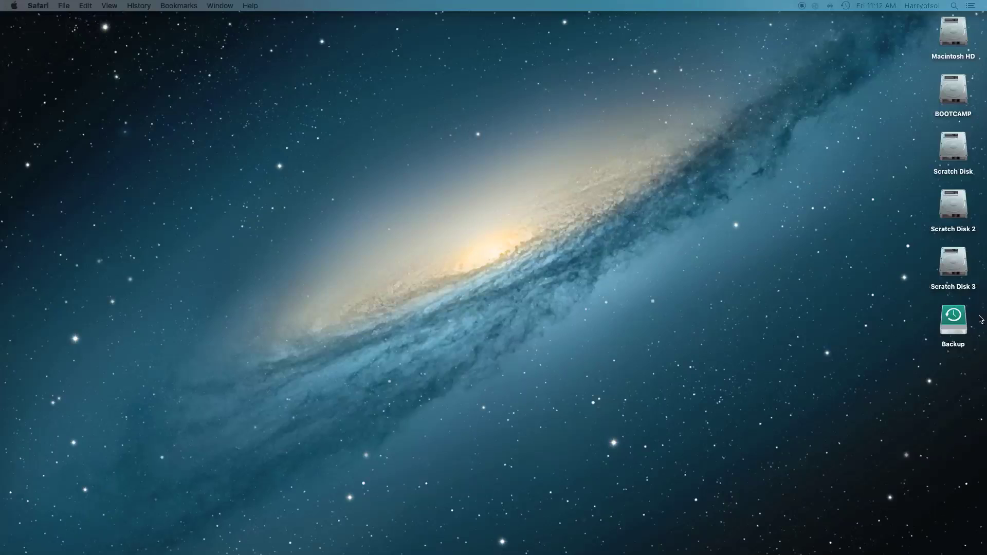
{"action": "left_click", "coordinate": [969, 328]}
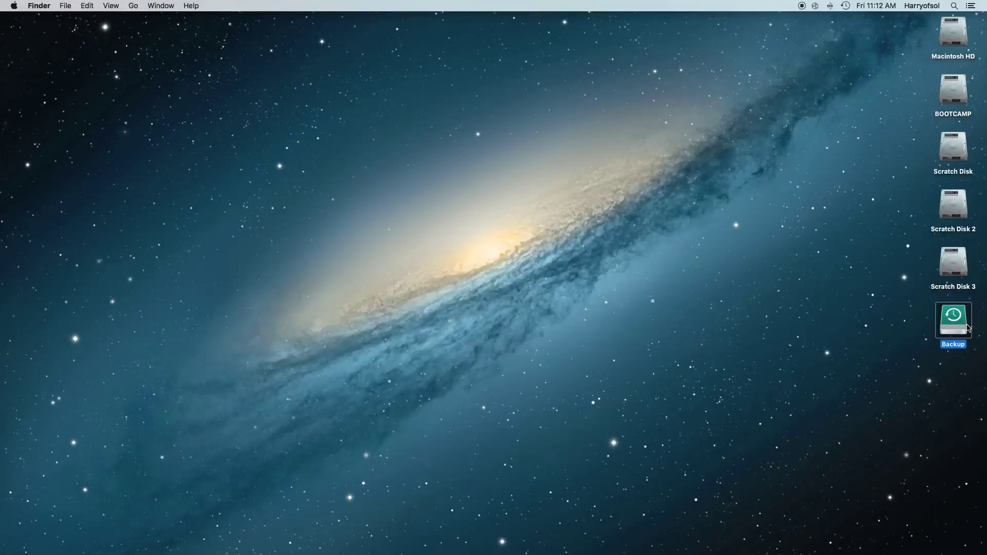
{"action": "right_click", "coordinate": [969, 328]}
{"action": "left_click", "coordinate": [919, 346]}
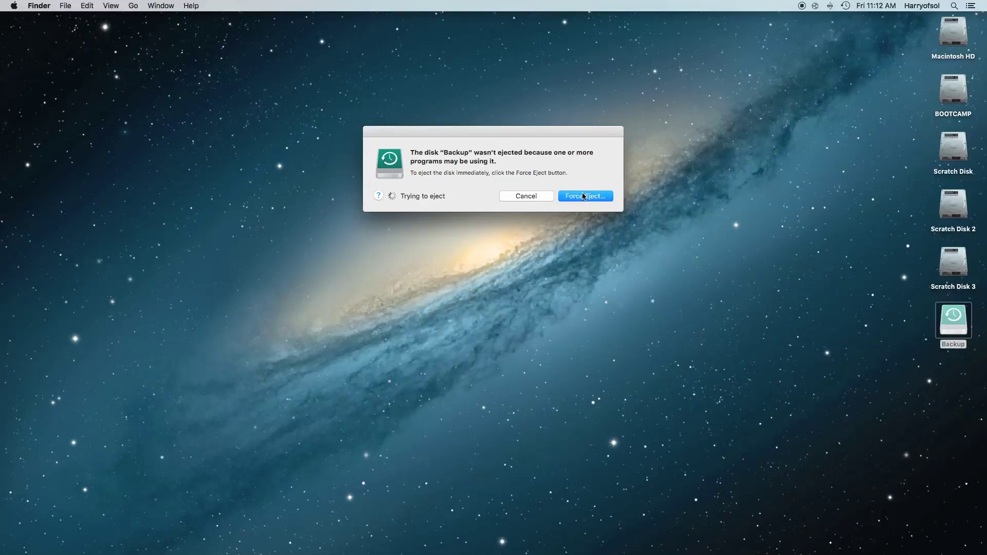
{"action": "left_click", "coordinate": [582, 195]}
{"action": "left_click", "coordinate": [578, 191]}
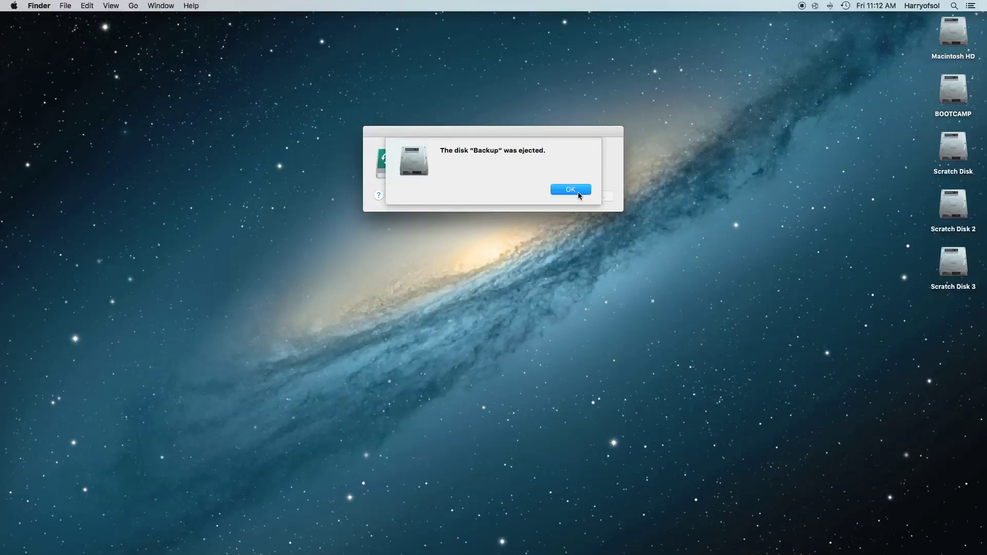
{"action": "left_click", "coordinate": [570, 191]}
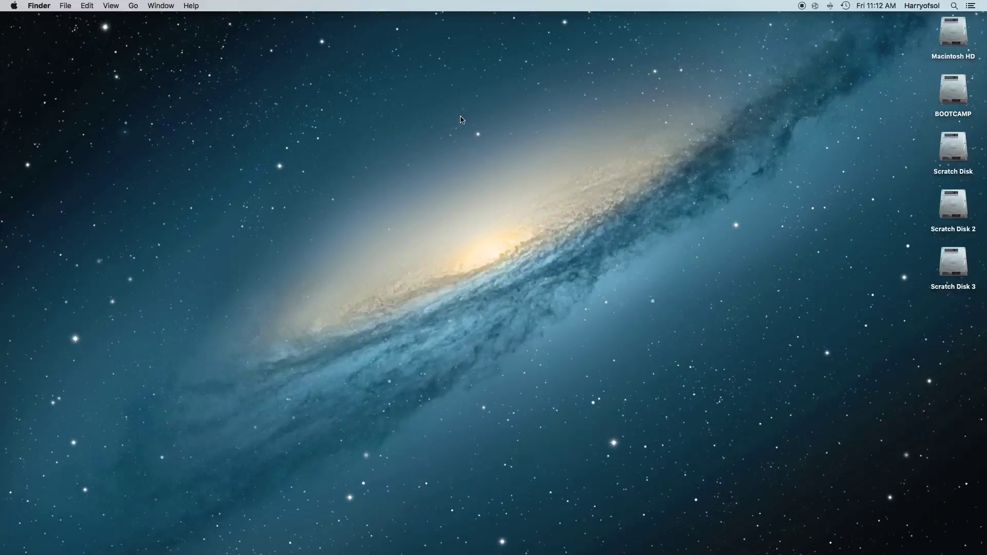
Go to the folder /Library/Preferences/ in Finder.
{"action": "left_click", "coordinate": [134, 6]}
{"action": "left_click", "coordinate": [199, 183]}
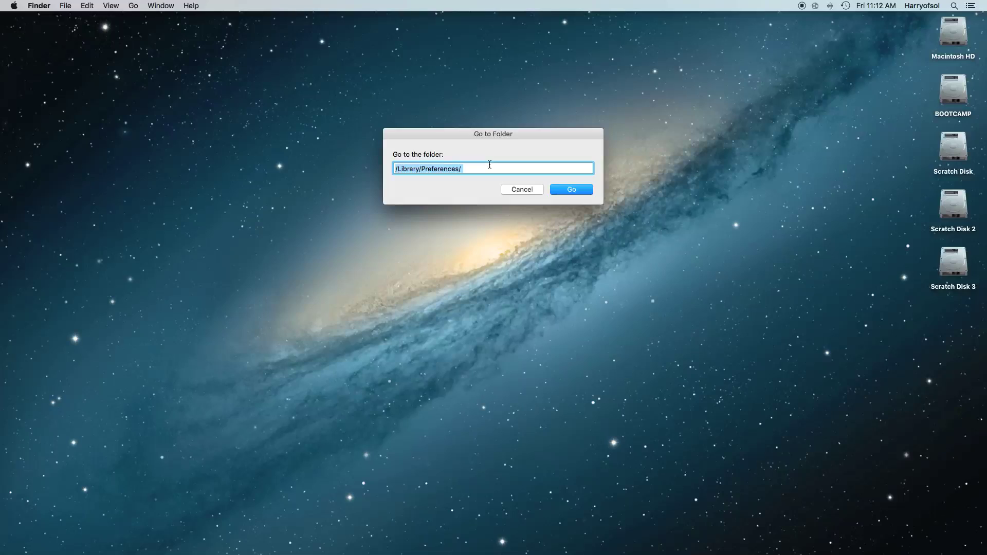
{"action": "left_click", "coordinate": [484, 170]}
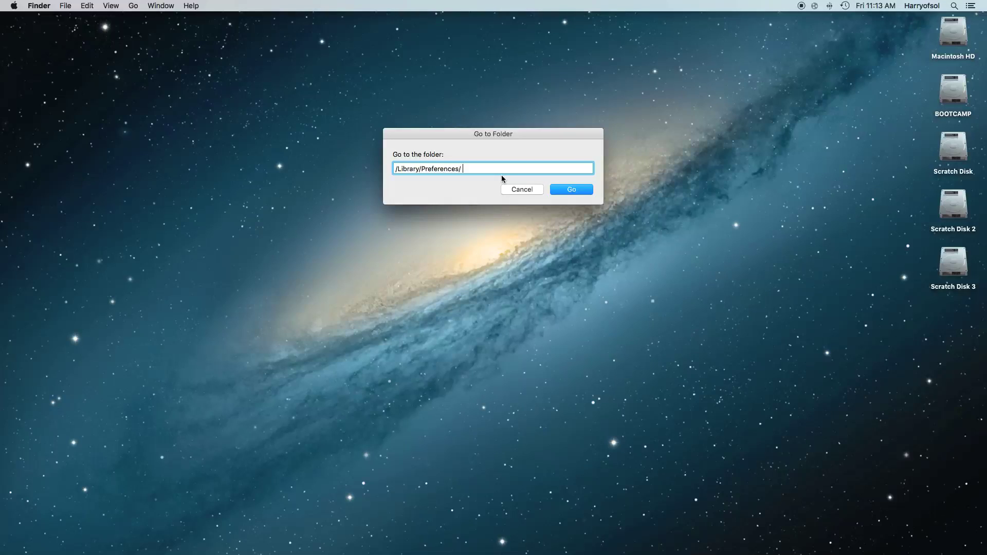
{"action": "key", "text": "Return"}
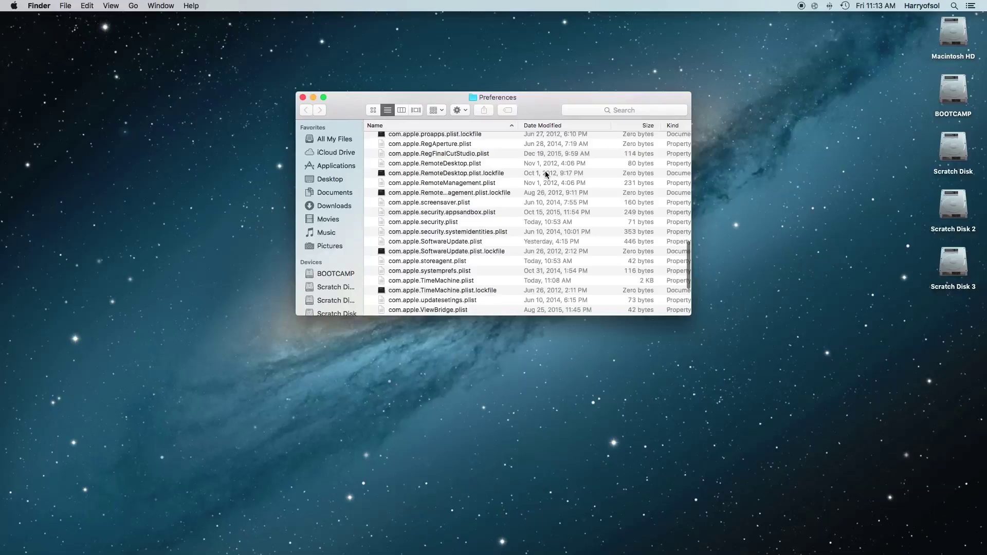
Find com.apple.TimeMachine.plist in the list and open it.
{"action": "scroll", "coordinate": [545, 176], "scroll_direction": "down", "scroll_amount": 5}
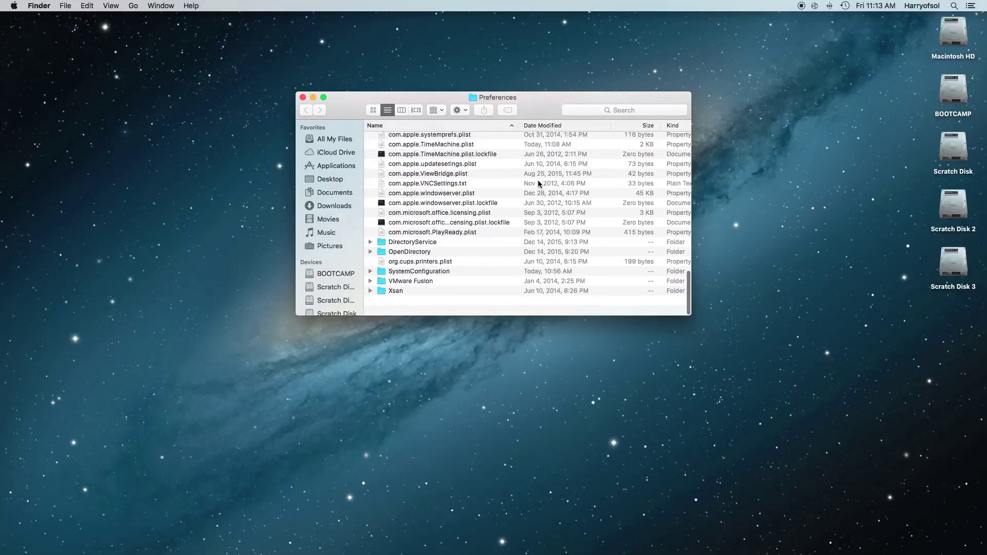
{"action": "scroll", "coordinate": [535, 184], "scroll_direction": "up", "scroll_amount": 3}
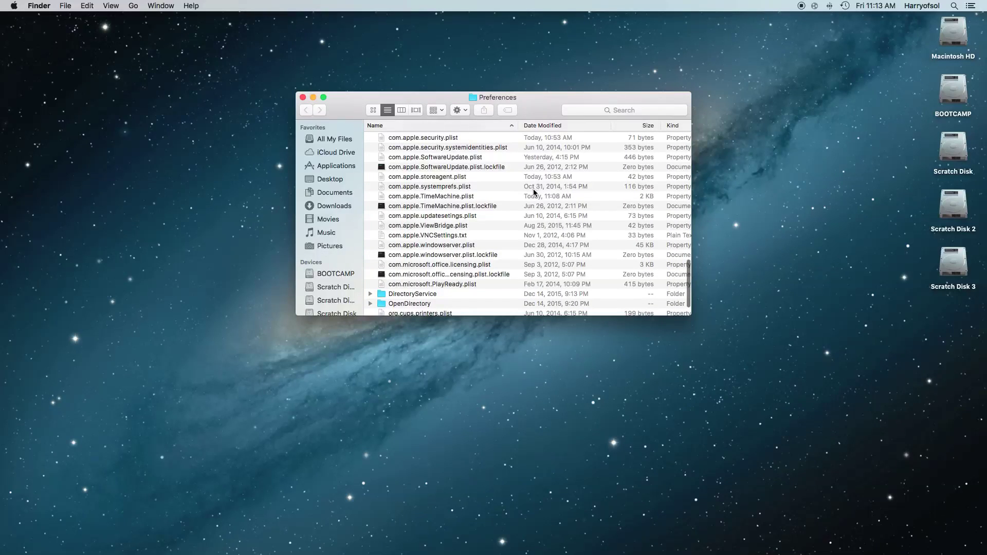
{"action": "left_click", "coordinate": [463, 196]}
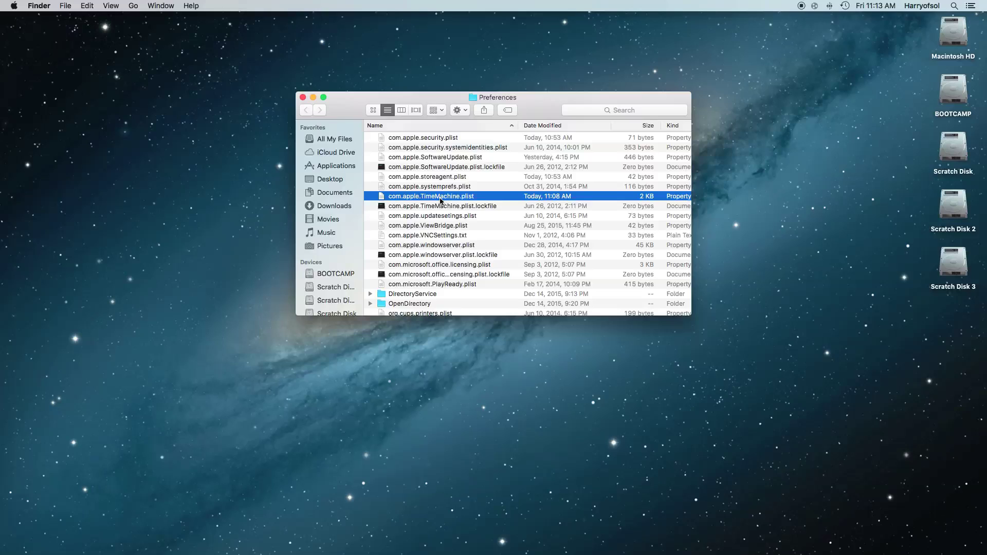
{"action": "key", "text": "super+BackSpace"}
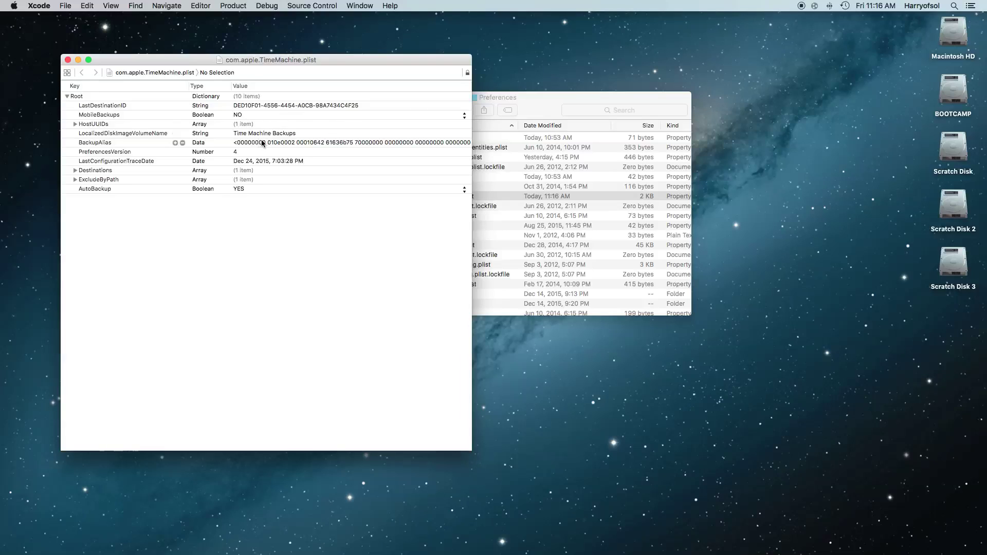
Expand ExcludeByPath, Destinations and Item 0 in the plist, then close Xcode.
{"action": "left_click", "coordinate": [75, 179]}
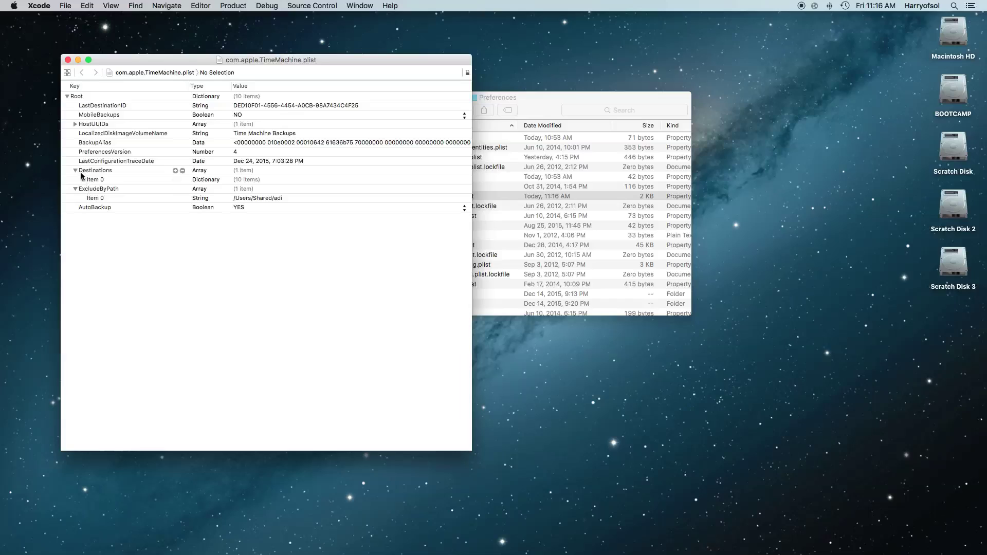
{"action": "left_click", "coordinate": [76, 170]}
{"action": "left_click", "coordinate": [83, 179]}
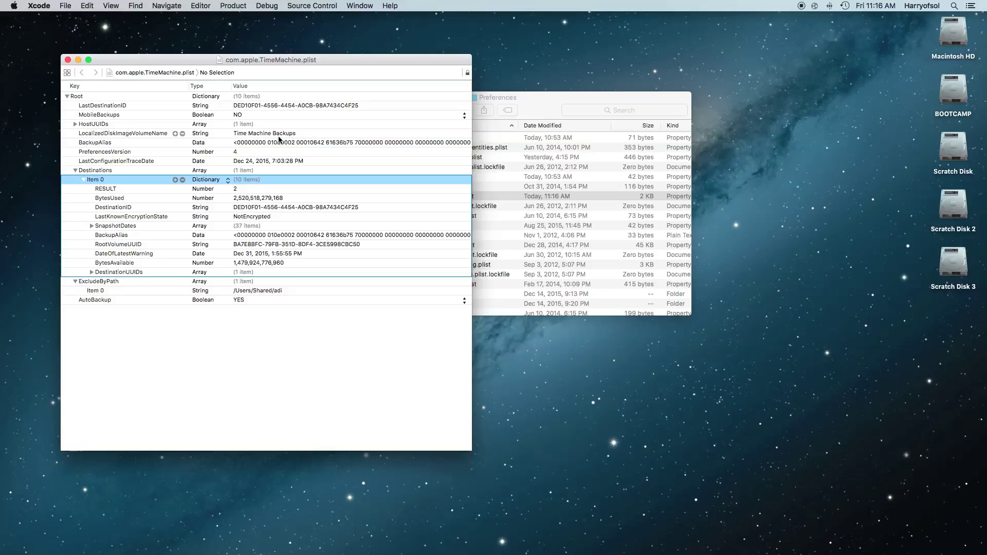
{"action": "left_click", "coordinate": [68, 60]}
{"action": "left_click", "coordinate": [297, 171]}
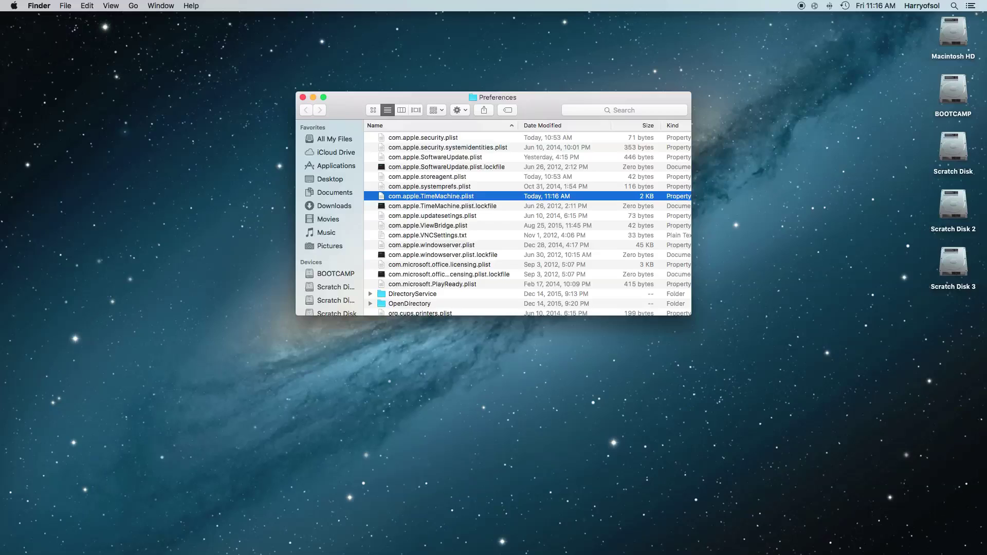
Trash com.apple.TimeMachine.plist using the admin password, then close the Preferences window.
{"action": "left_click_drag", "start_coordinate": [432, 196], "coordinate": [890, 543]}
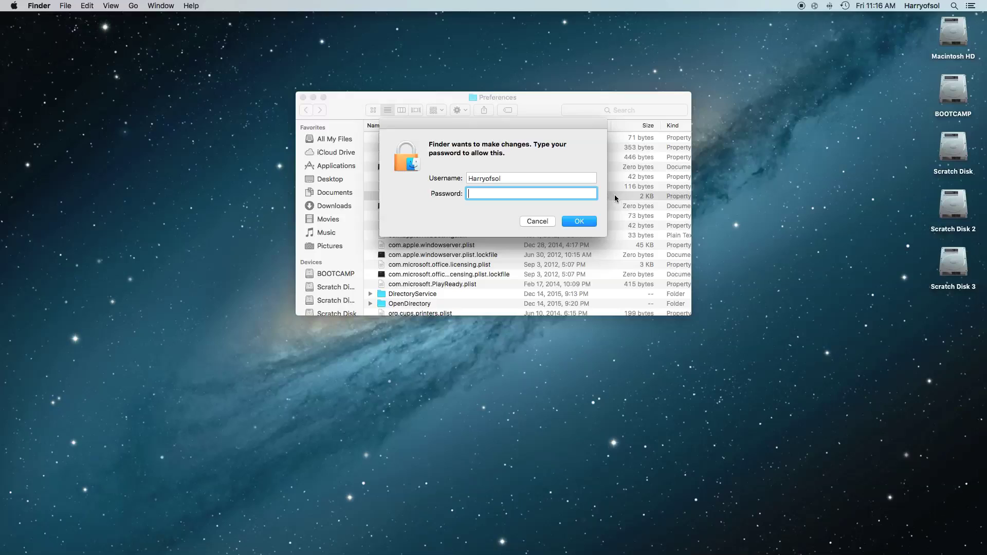
{"action": "key", "text": "Return"}
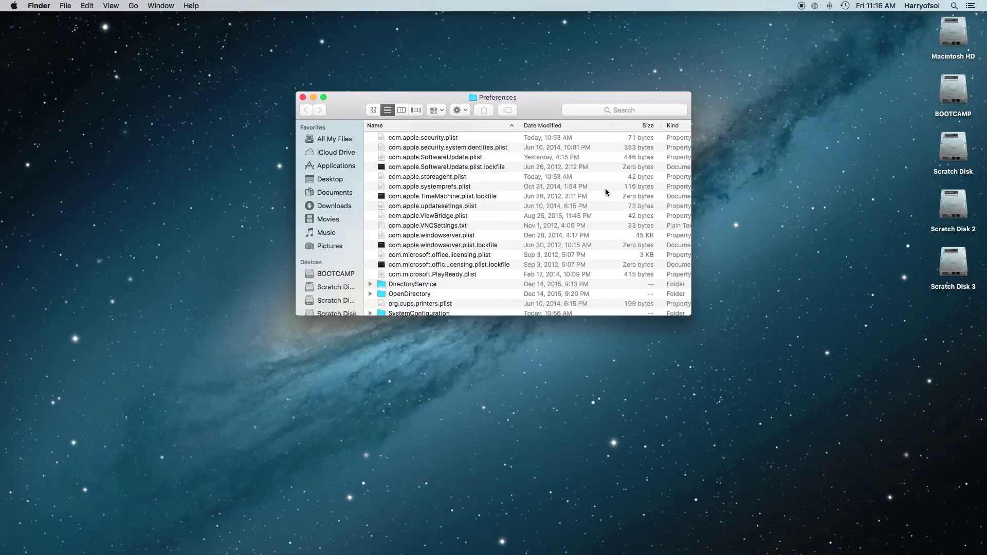
{"action": "left_click", "coordinate": [304, 98]}
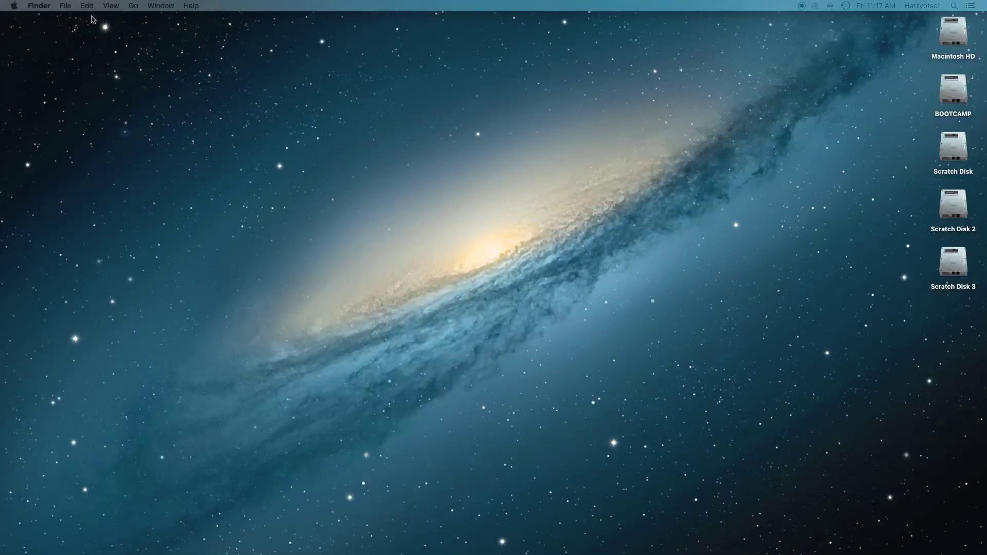
Open Time Machine in System Preferences and dismiss the backup error details.
{"action": "left_click", "coordinate": [14, 6]}
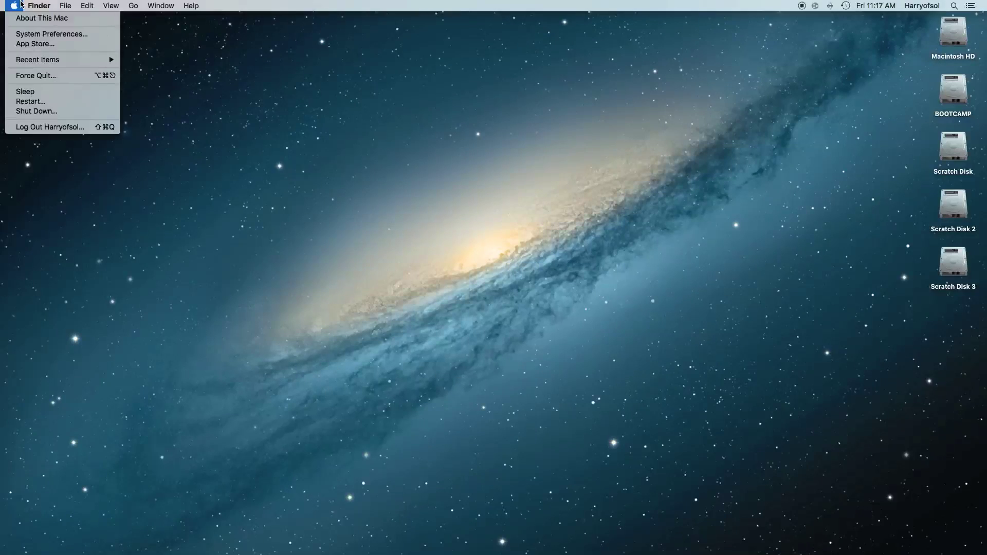
{"action": "left_click", "coordinate": [51, 34]}
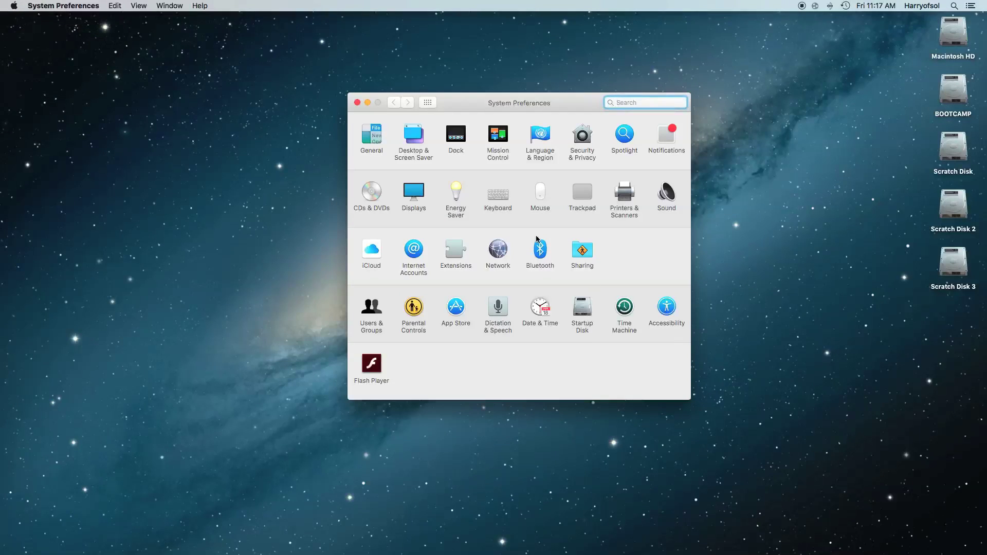
{"action": "left_click", "coordinate": [631, 325]}
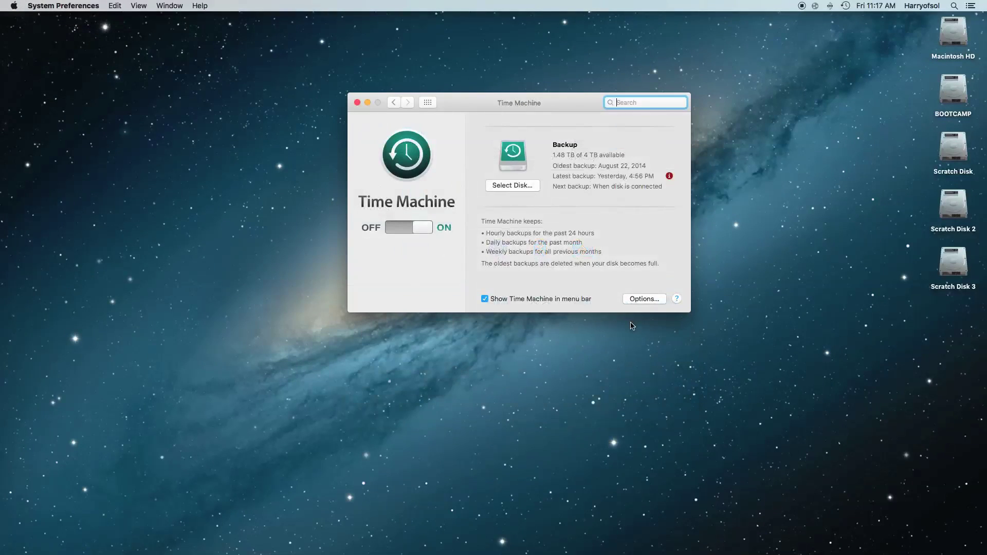
{"action": "left_click", "coordinate": [668, 176]}
{"action": "left_click", "coordinate": [608, 182]}
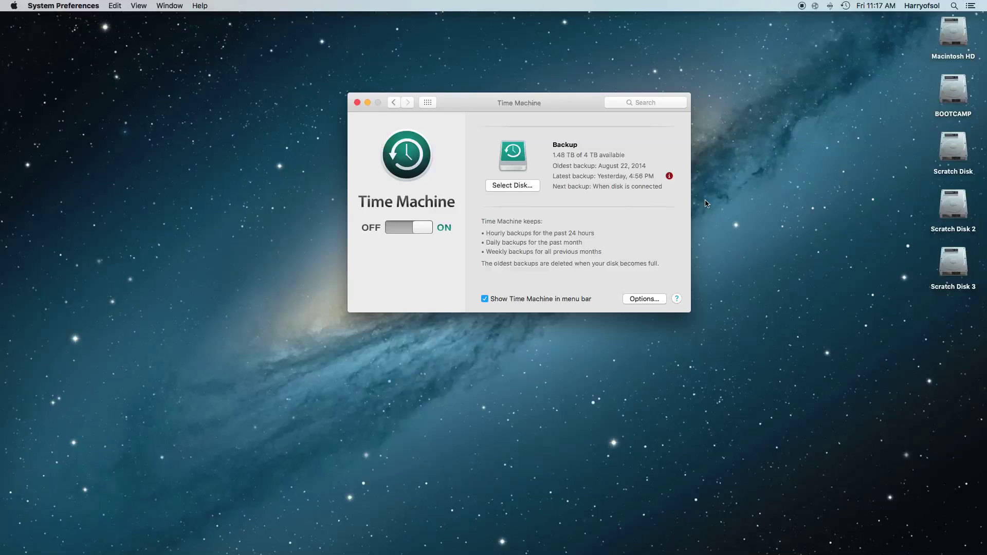
Stop using the Backup disk, then reselect Backup and choose Use Disk.
{"action": "left_click", "coordinate": [512, 185]}
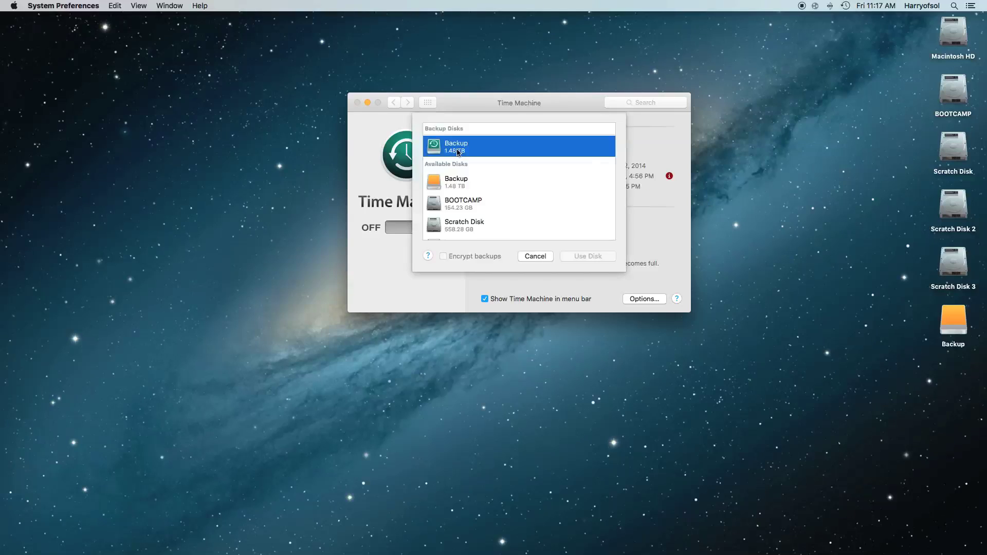
{"action": "left_click", "coordinate": [573, 256]}
{"action": "left_click", "coordinate": [576, 165]}
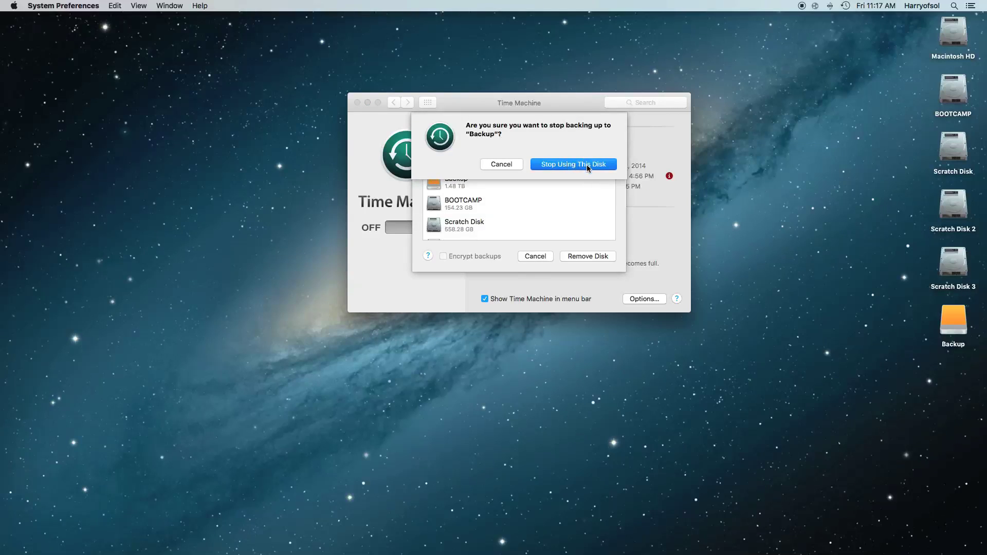
{"action": "left_click", "coordinate": [589, 195]}
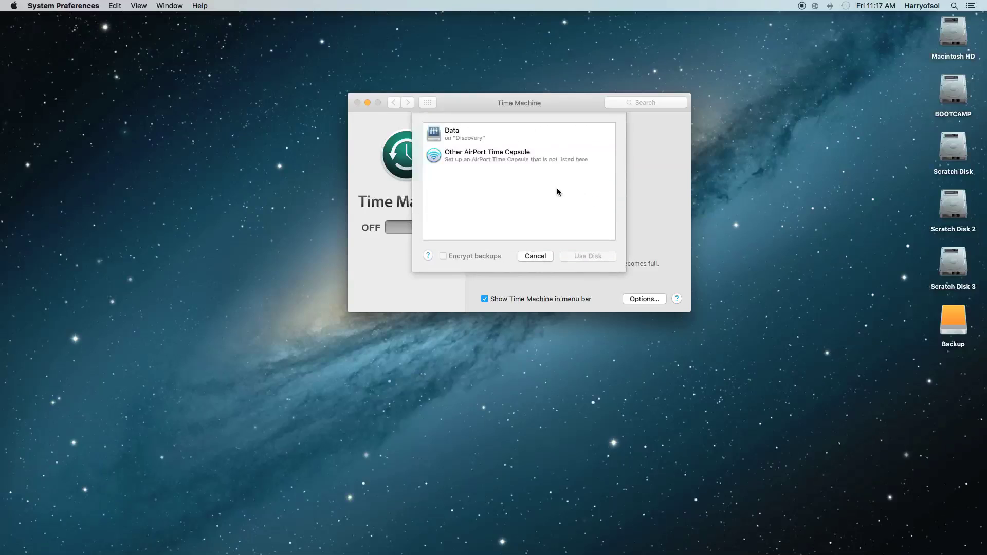
{"action": "left_click", "coordinate": [508, 135]}
{"action": "left_click", "coordinate": [588, 256]}
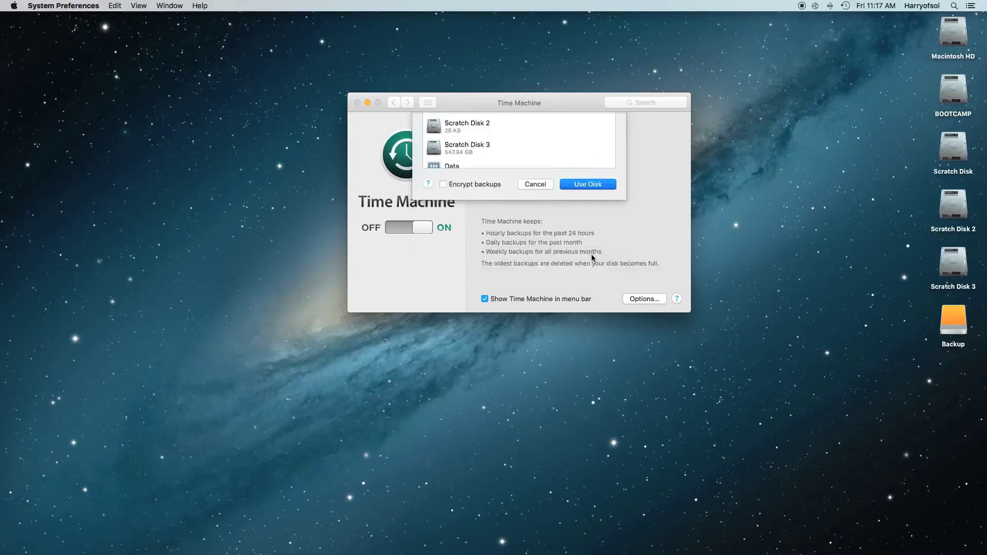